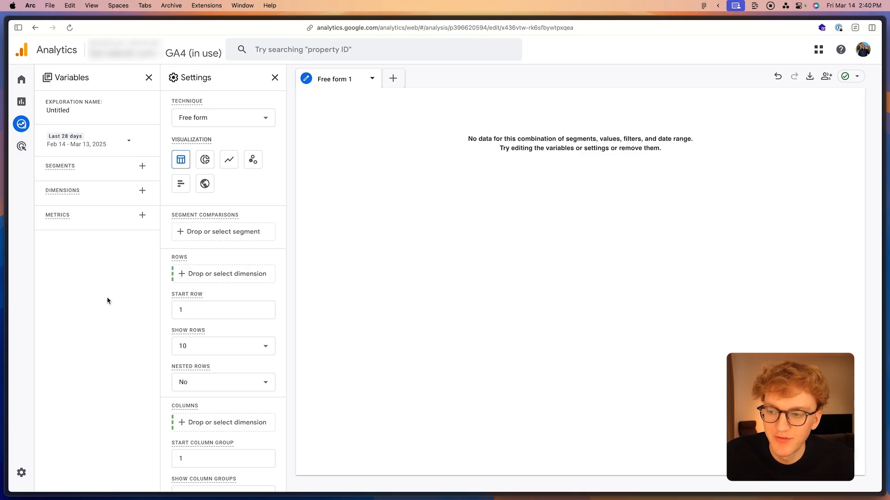
- Rename the exploration as "AI Referral Traffic & Conversions"
left_click(66, 111)
key("super+a")
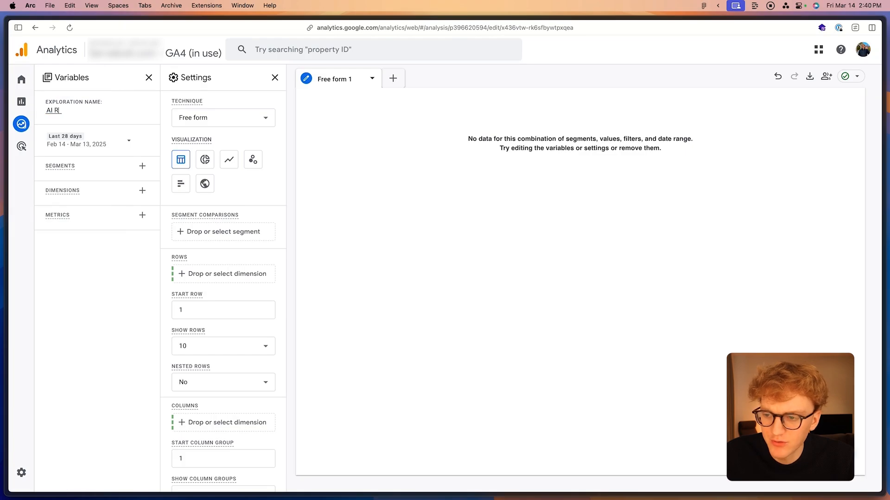
type("AI Referral Traffic & Conver")
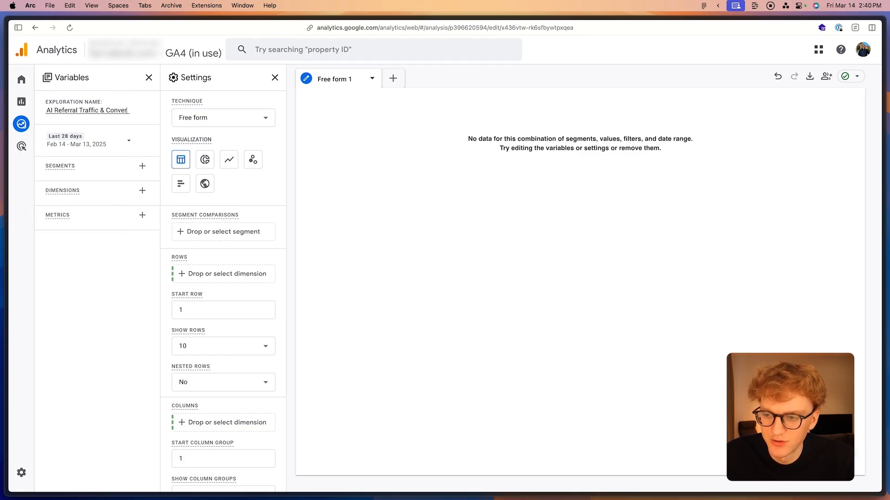
type("sions")
left_click(57, 313)
- Add the predefined All Users segment to the exploration's variables
left_click(142, 166)
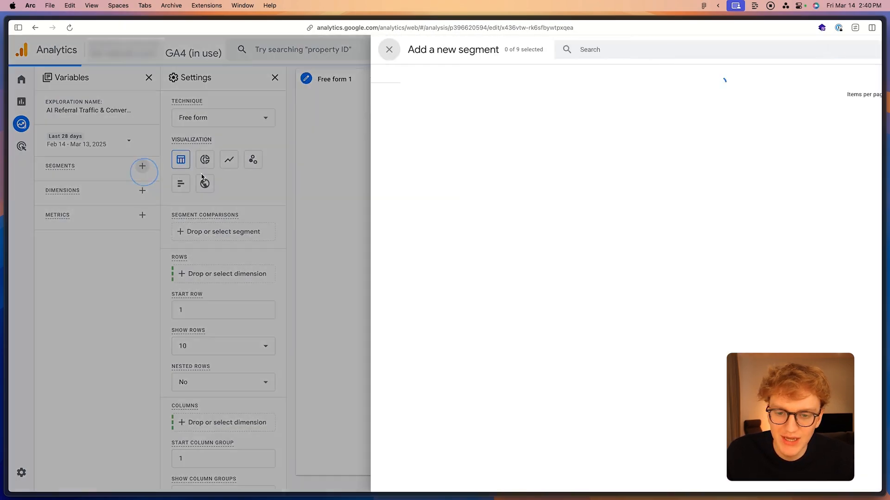
left_click(364, 95)
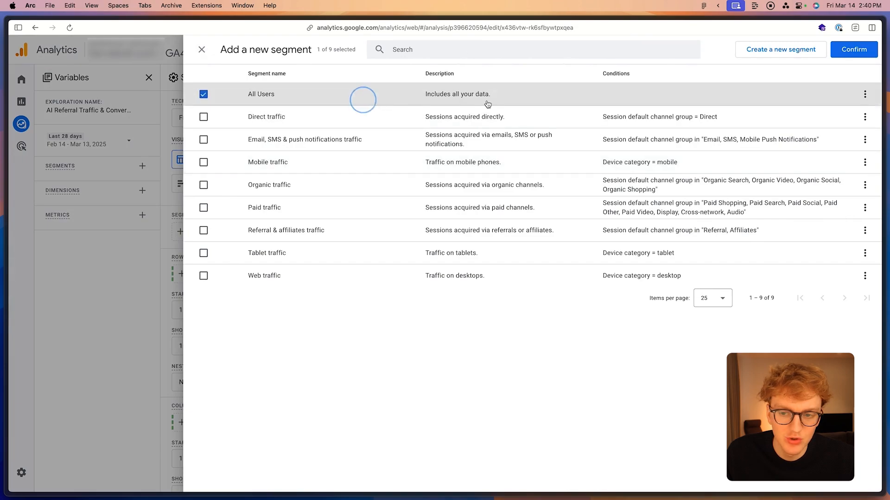
left_click(852, 52)
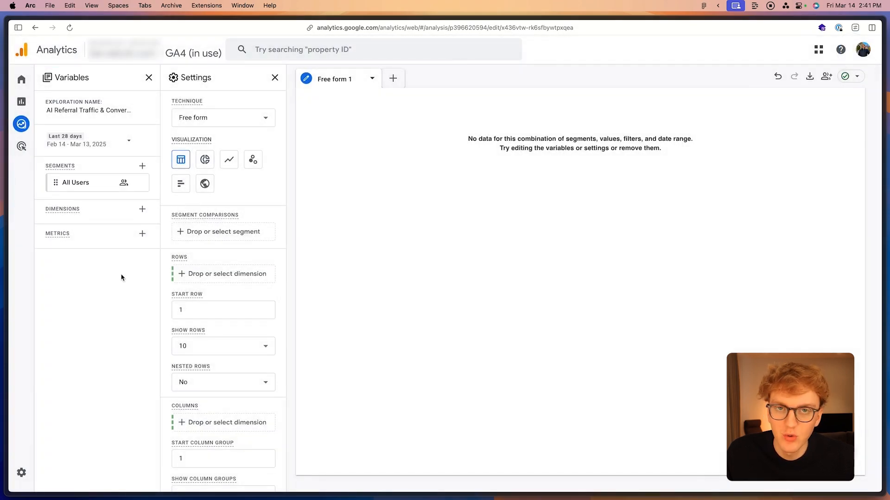
- Import the Session source / medium and Page referrer dimensions into the exploration's variables
left_click(142, 209)
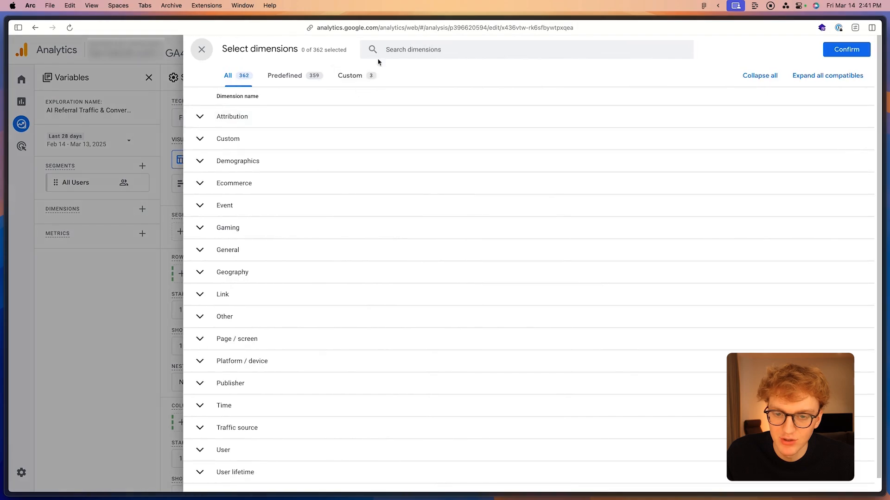
left_click(388, 52)
type("se")
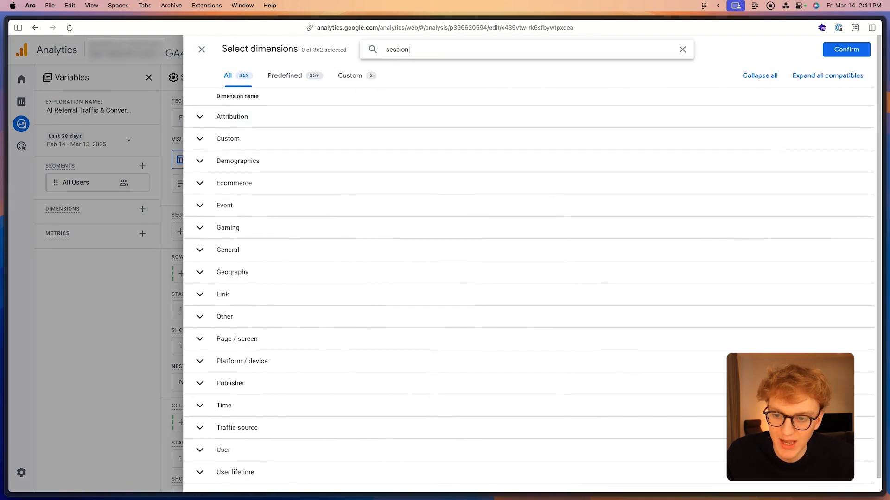
type("ssion")
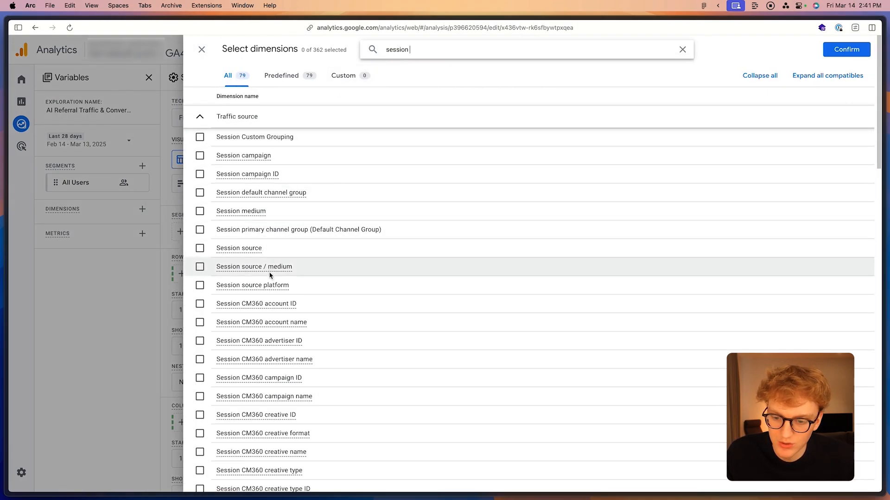
left_click(344, 271)
double_click(441, 47)
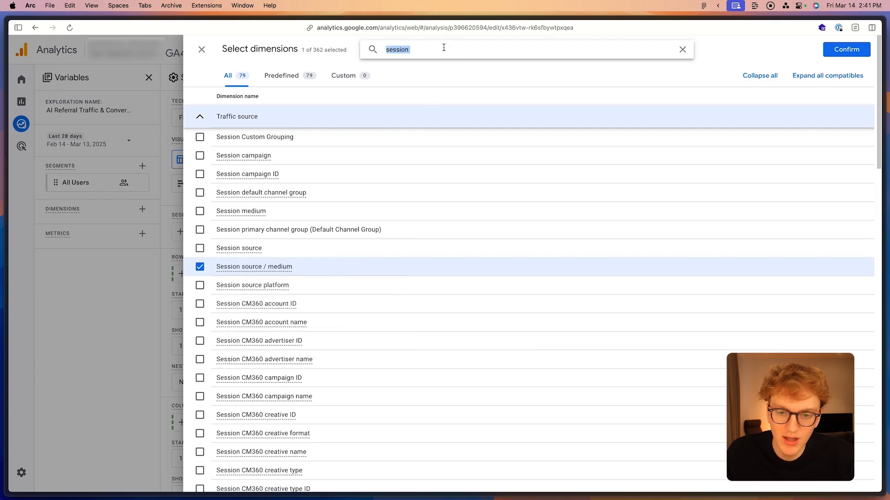
type("page referr")
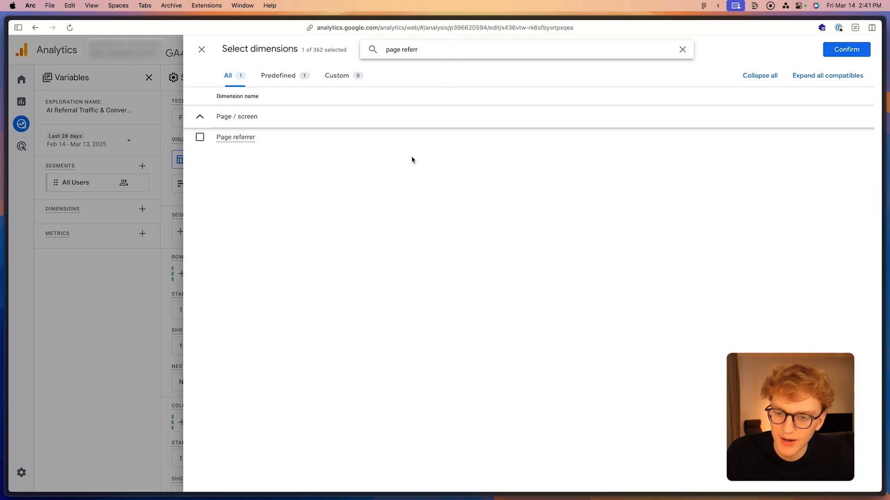
left_click(417, 138)
left_click(846, 50)
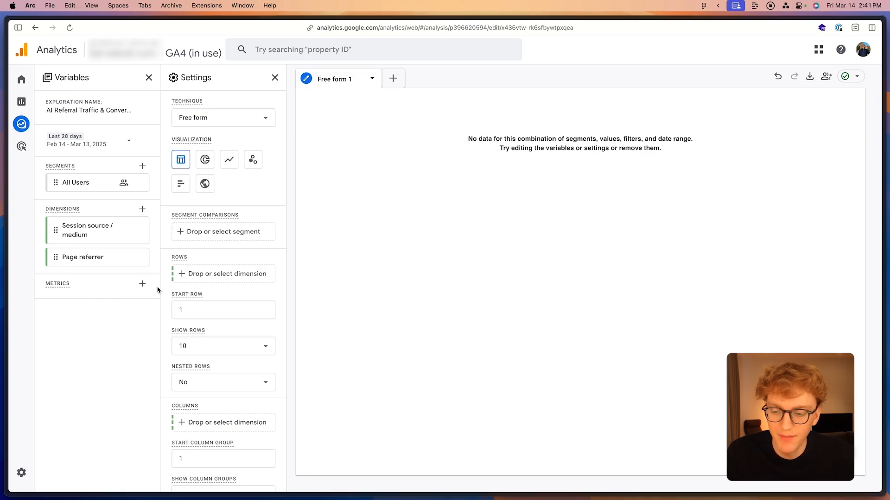
- Import the Key events and Sessions metrics into the exploration's variables
left_click(142, 284)
type("key eve")
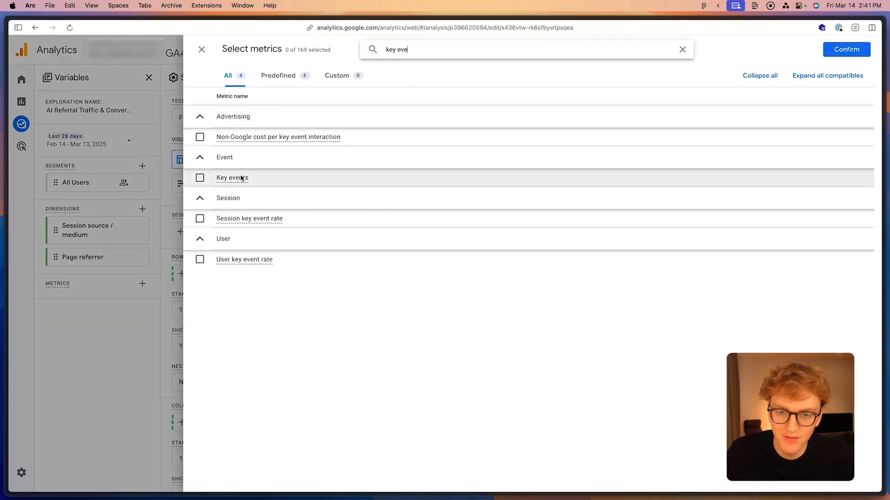
left_click(241, 178)
left_click(611, 48)
key("super+a")
type("se")
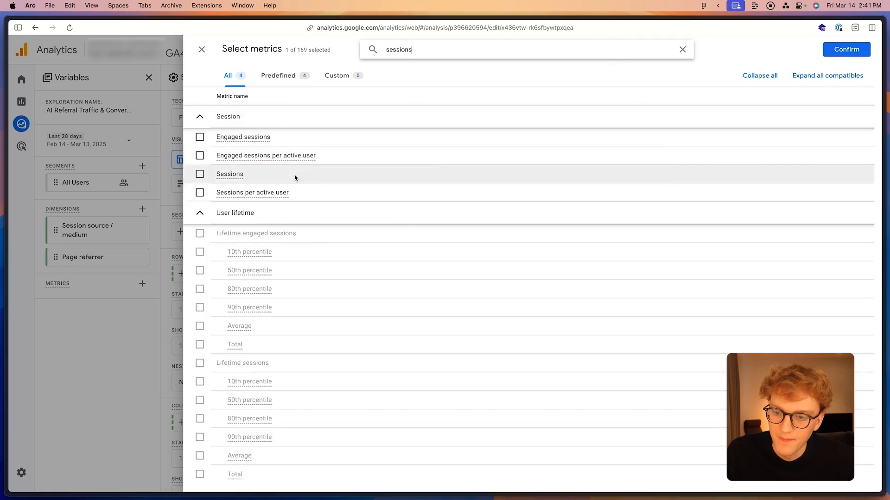
left_click(230, 174)
left_click(830, 52)
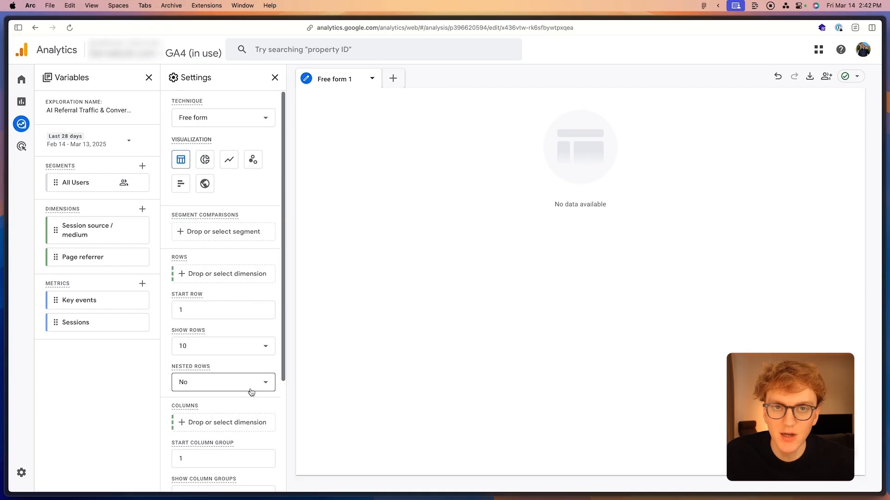
- Set Key events and Sessions, in that order, as the values of the free-form table
scroll(251, 392, "down", 5)
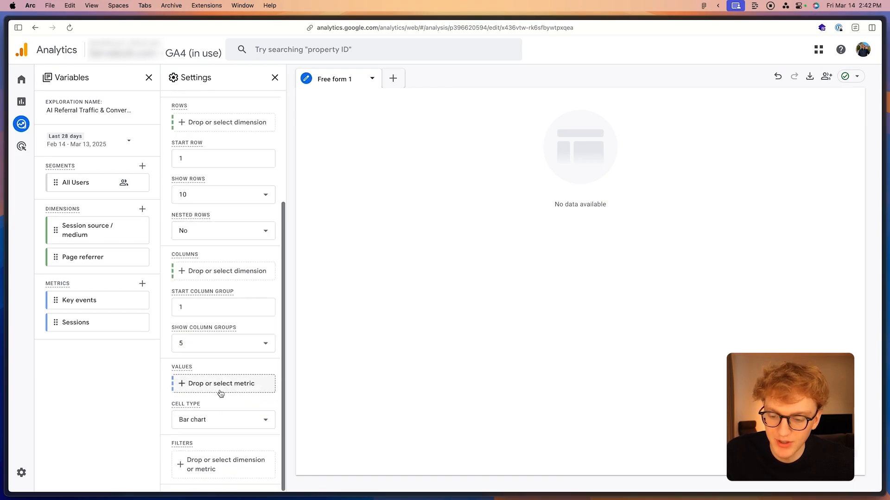
left_click(222, 385)
left_click(249, 408)
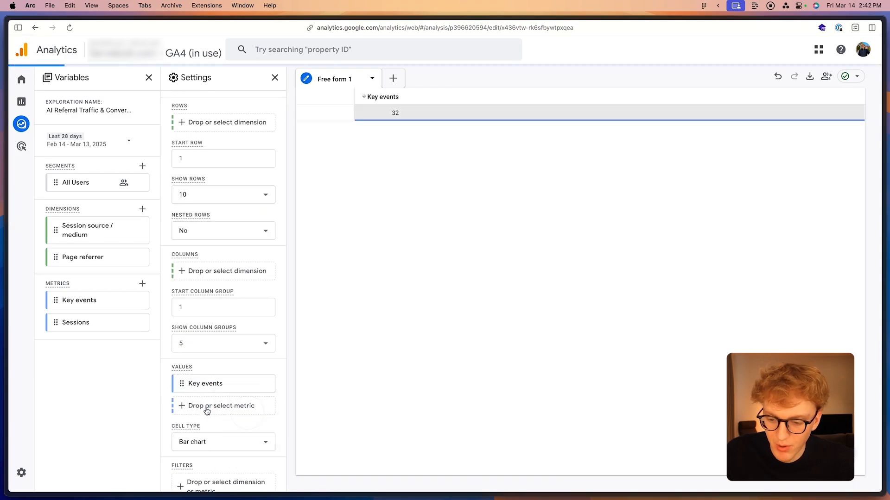
left_click(230, 408)
left_click(252, 426)
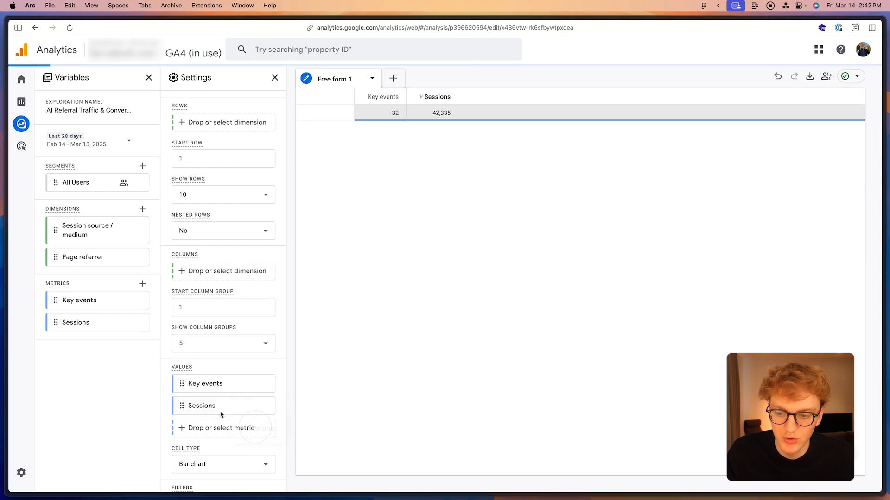
- Set Session source / medium, followed by Page referrer, as the row dimensions of the free-form table
scroll(222, 414, "up", 3)
left_click(226, 239)
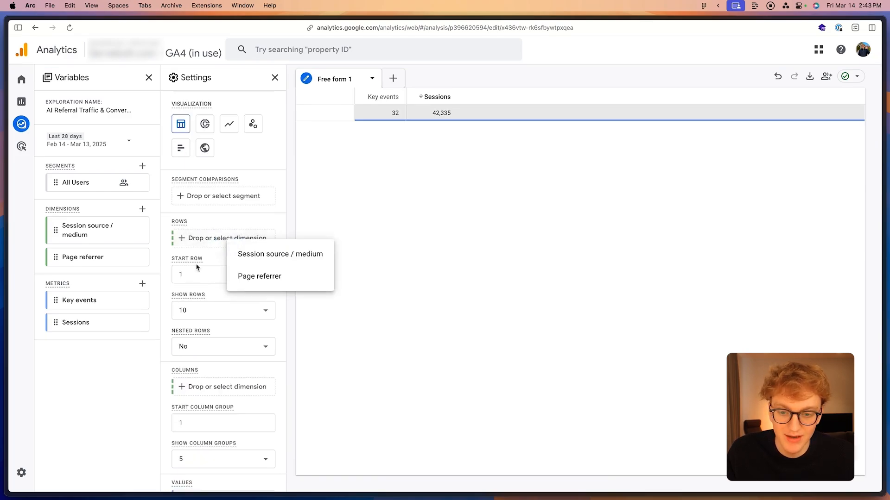
left_click(260, 254)
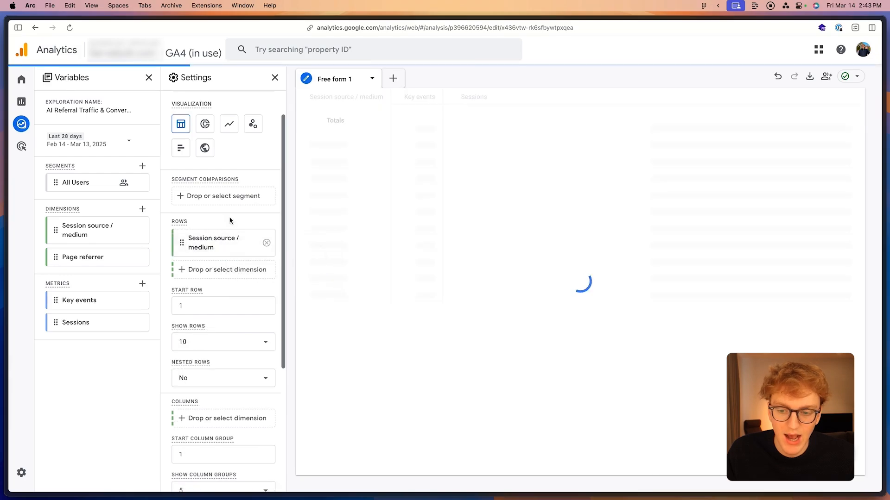
left_click(225, 270)
left_click(260, 285)
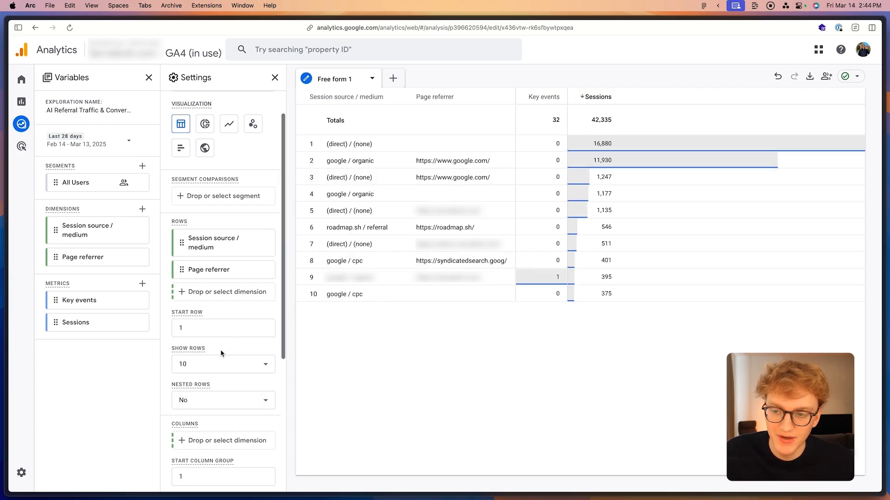
- Apply a filter where Page referrer matches regex ^.*(ai|\.openai|copilot|chatgpt|gemini|gpt|neeva|writesonic|nimble|outrider|perplexity|bard|edgeservices|astastic|copy\.ai|bnngpt).*$
scroll(222, 354, "down", 5)
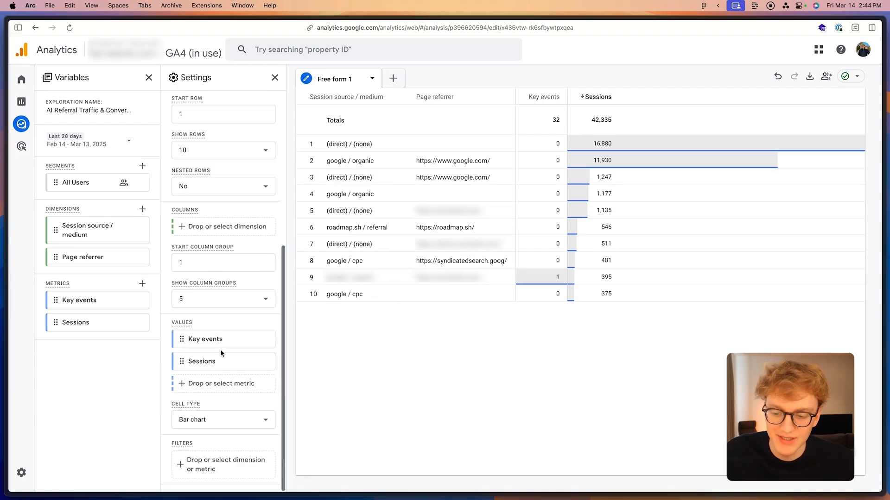
left_click(210, 459)
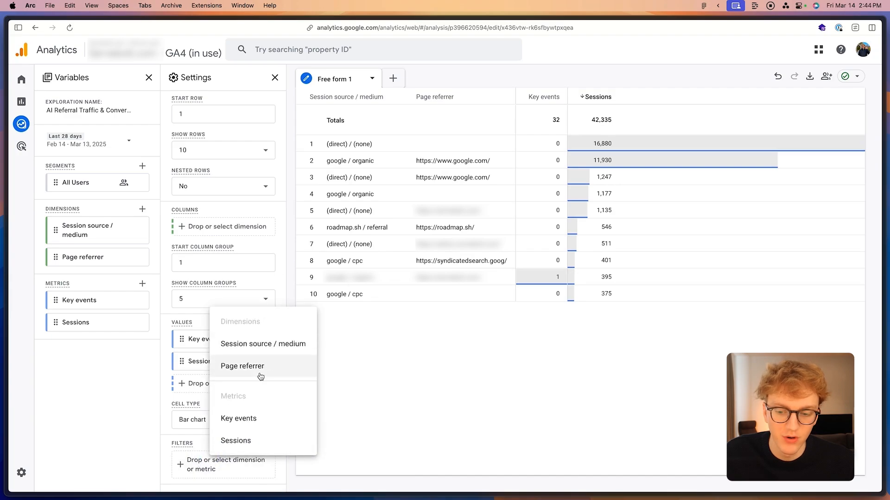
left_click(228, 366)
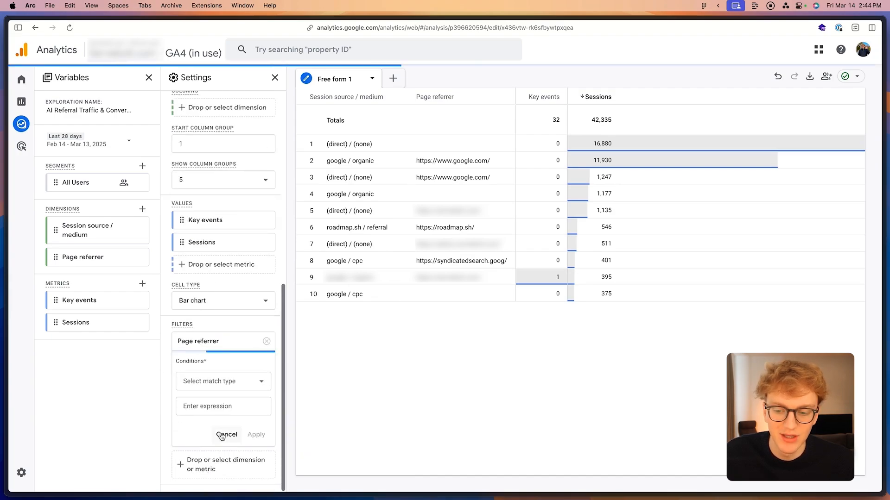
left_click(218, 382)
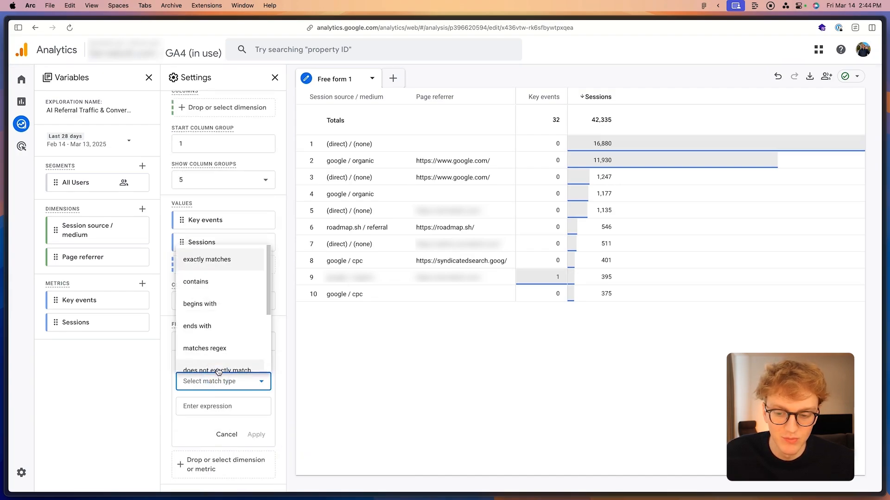
scroll(220, 351, "down", 1)
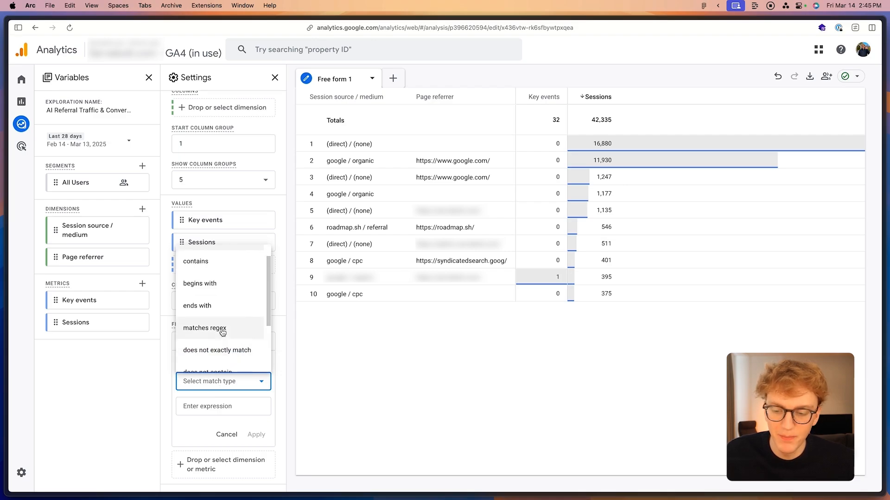
left_click(222, 331)
left_click(204, 407)
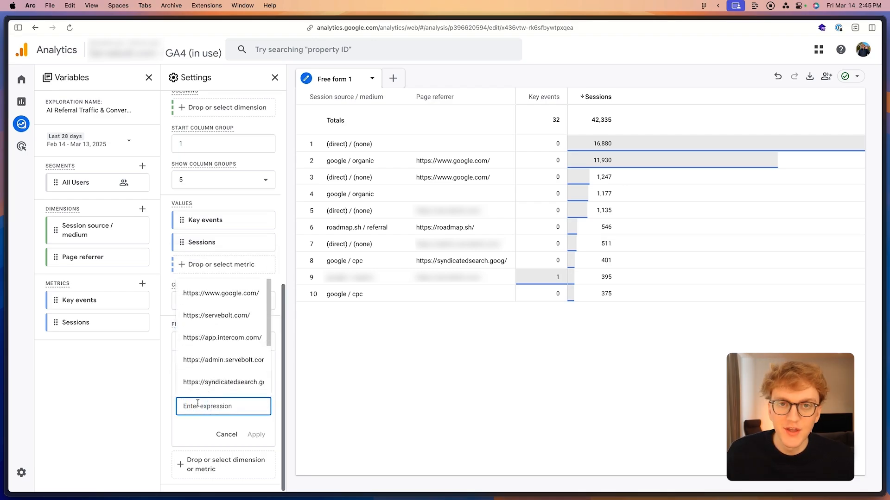
key("cmd+v")
left_click(202, 432)
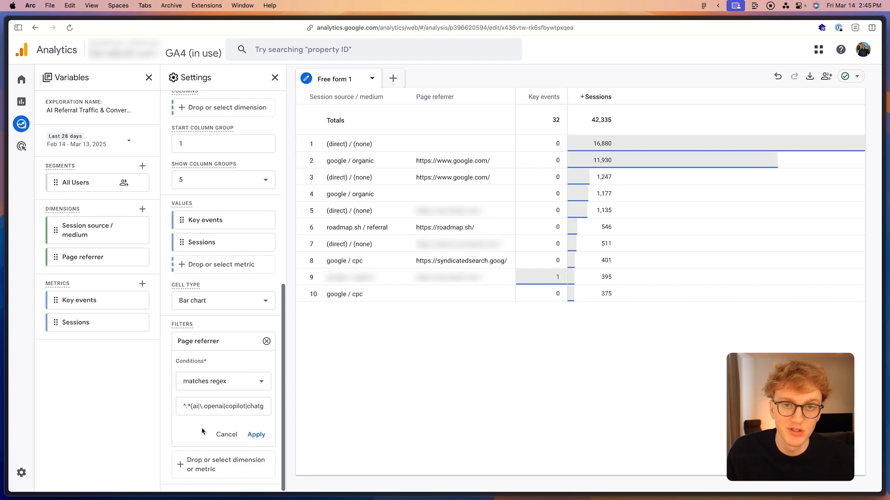
left_click(260, 433)
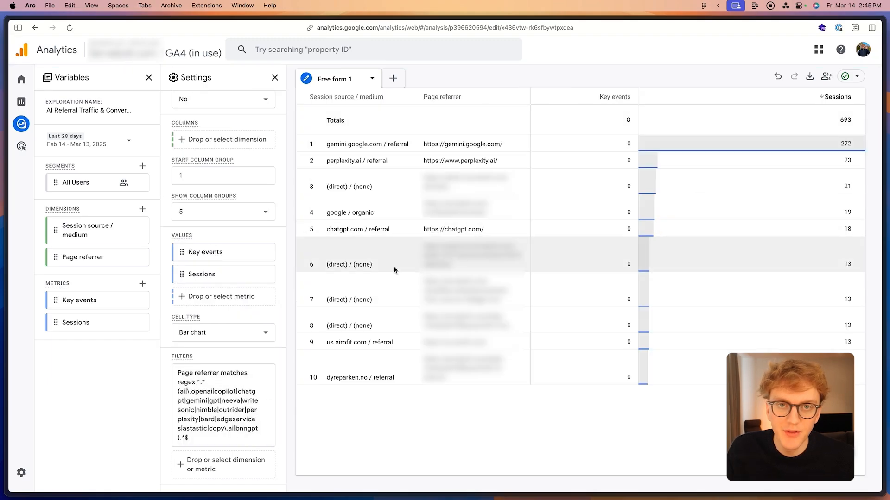